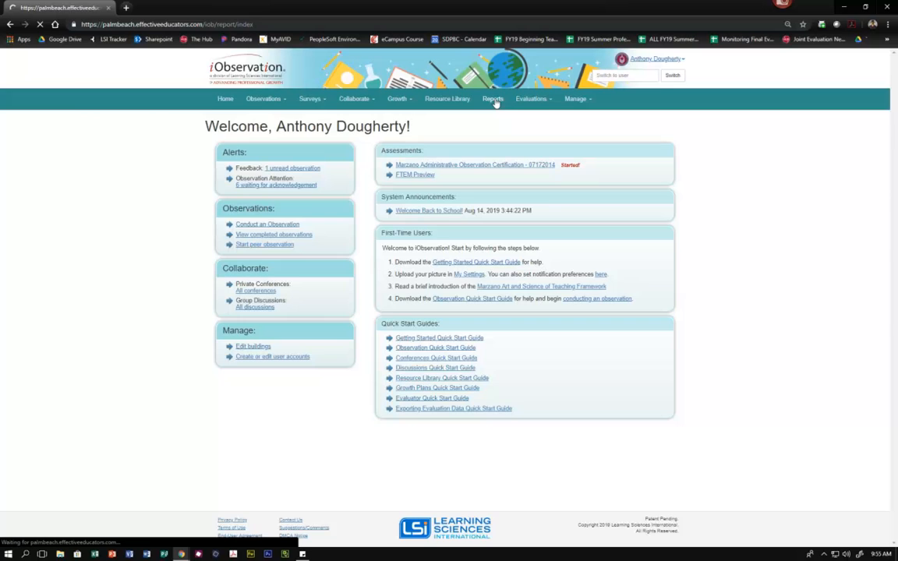
- Open the parameters page of the Current Evaluation Scores report from the Evaluation group of reports
{"action": "scroll", "coordinate": [622, 184], "scroll_direction": "down", "scroll_amount": 1}
{"action": "scroll", "coordinate": [623, 184], "scroll_direction": "down", "scroll_amount": 15}
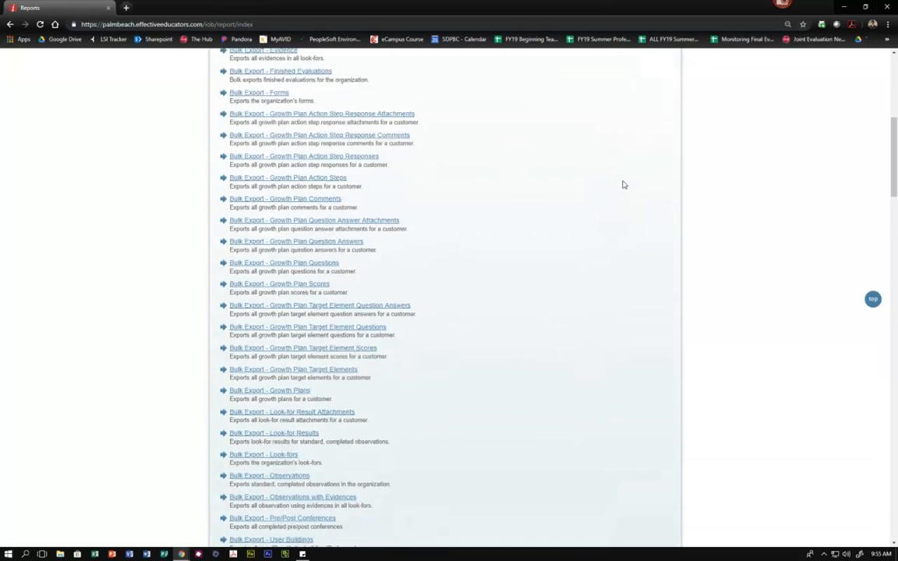
{"action": "scroll", "coordinate": [623, 184], "scroll_direction": "down", "scroll_amount": 10}
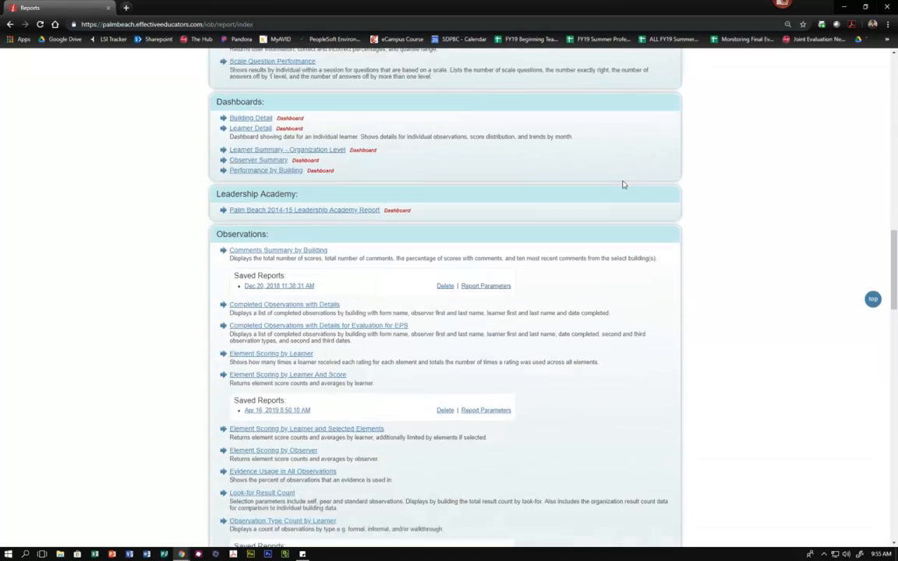
{"action": "scroll", "coordinate": [623, 182], "scroll_direction": "down", "scroll_amount": 3}
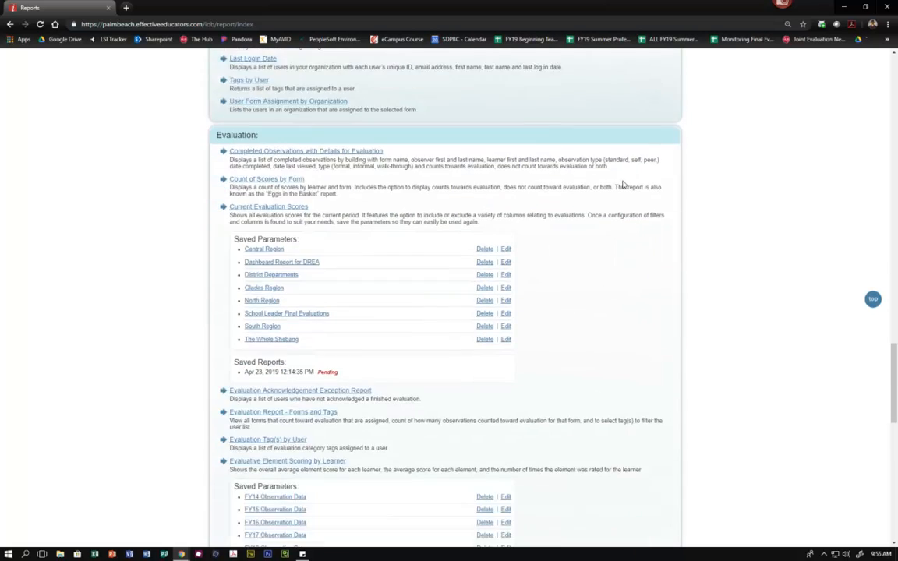
{"action": "scroll", "coordinate": [623, 184], "scroll_direction": "up", "scroll_amount": 1}
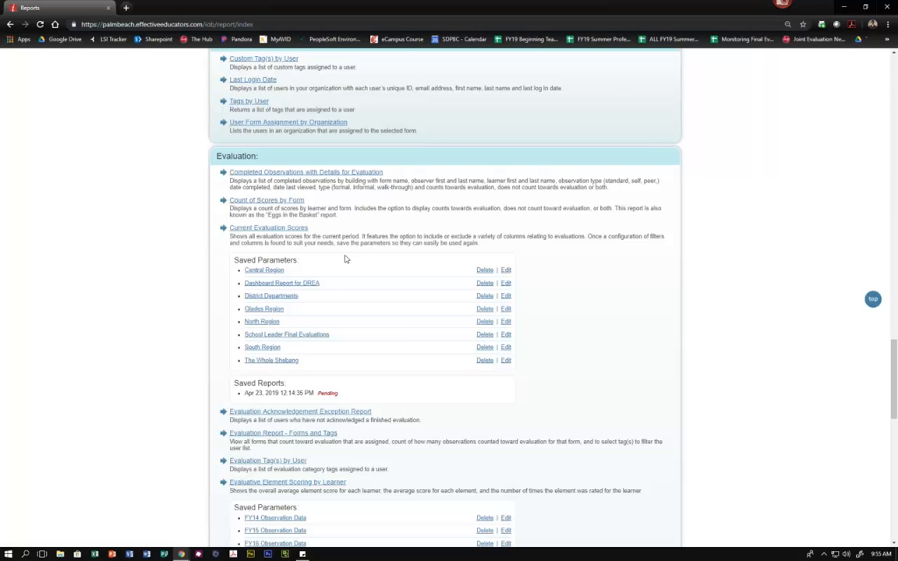
{"action": "left_click", "coordinate": [274, 228]}
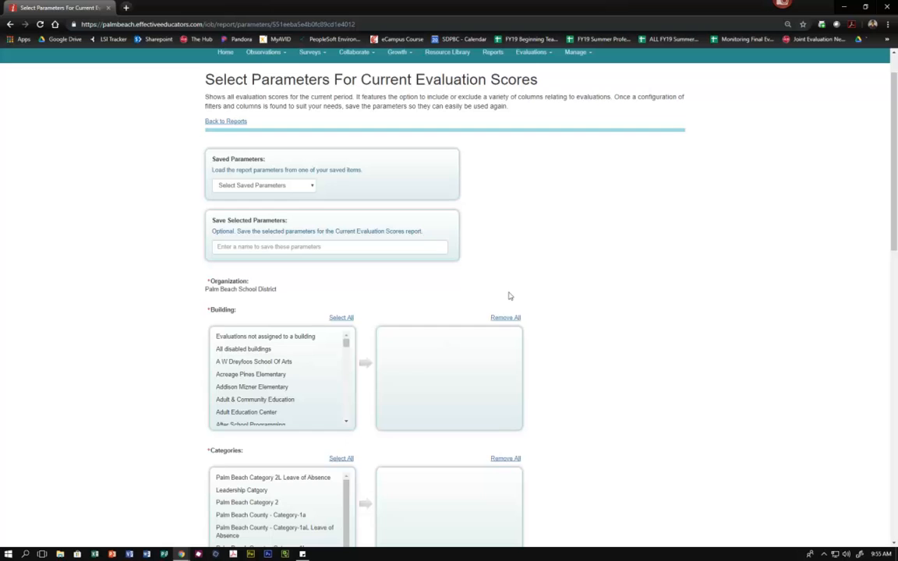
- Add A W Dreyfoos School Of Arts as the report's building
{"action": "scroll", "coordinate": [577, 226], "scroll_direction": "down", "scroll_amount": 2}
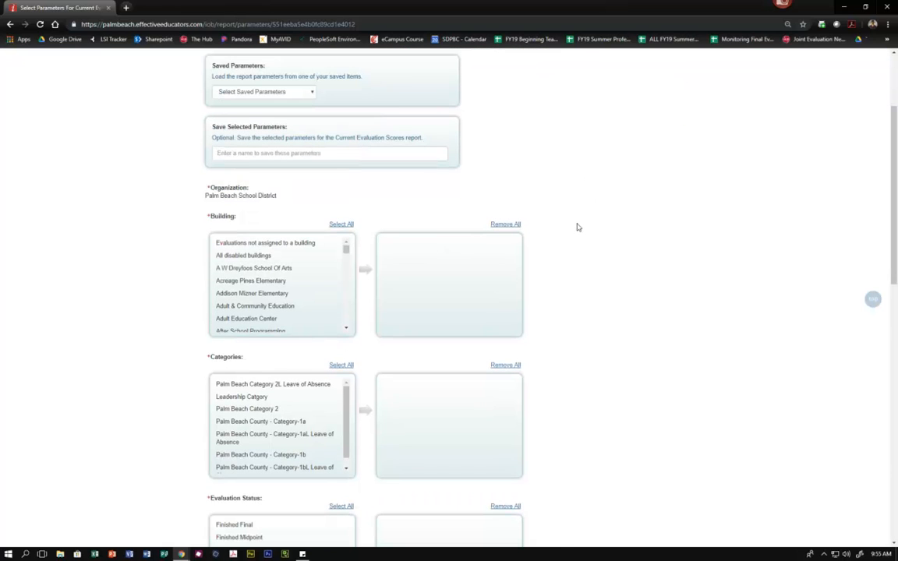
{"action": "left_click", "coordinate": [251, 267]}
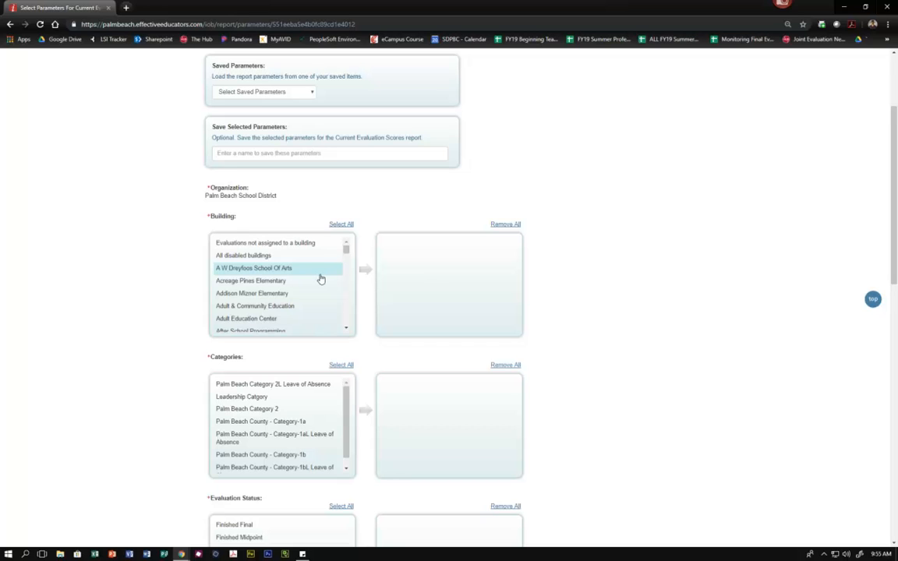
{"action": "double_click", "coordinate": [273, 272]}
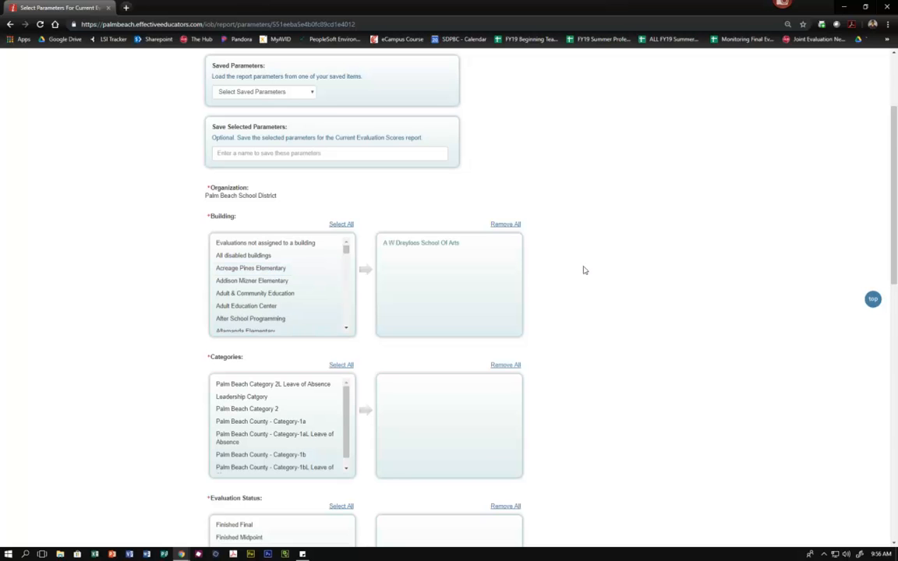
- Include all evaluation categories in the report except Leadership Catgory
{"action": "scroll", "coordinate": [585, 271], "scroll_direction": "down", "scroll_amount": 2}
{"action": "scroll", "coordinate": [585, 269], "scroll_direction": "down", "scroll_amount": 1}
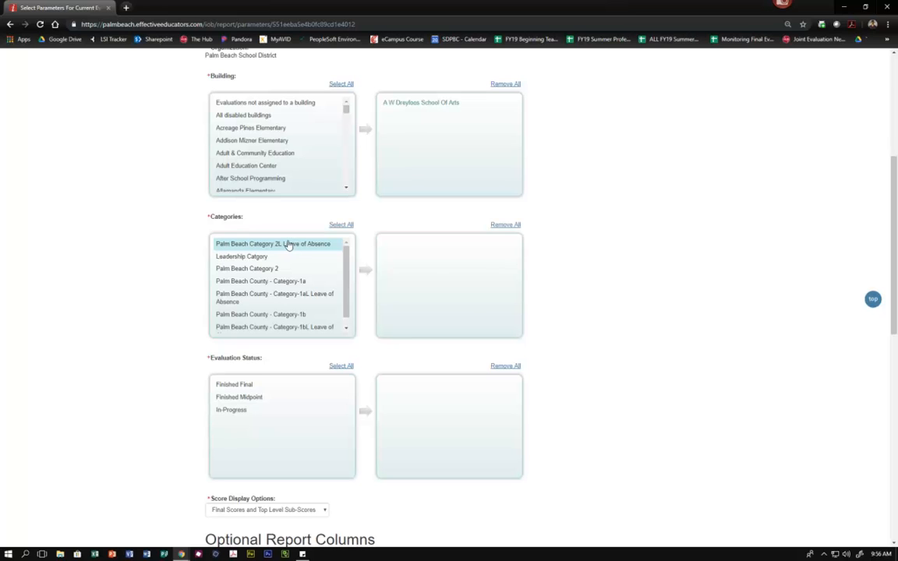
{"action": "left_click", "coordinate": [340, 225]}
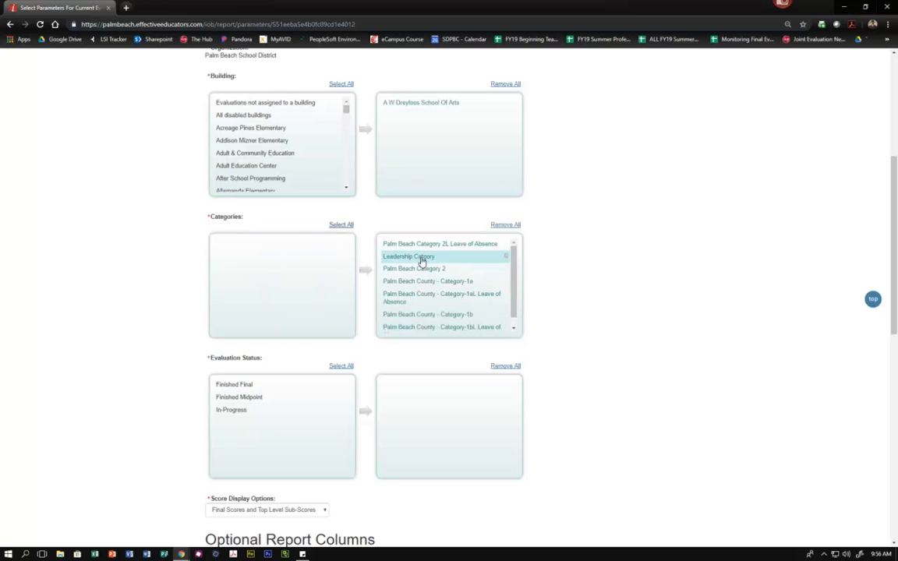
{"action": "double_click", "coordinate": [421, 260]}
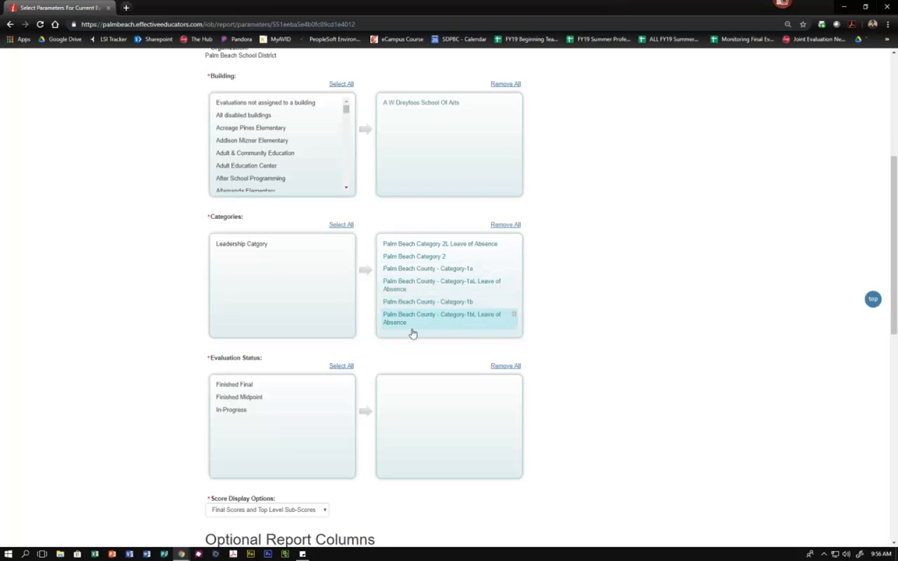
- Include the In-Progress and Finished Final evaluation statuses in the report, leaving out Finished Midpoint
{"action": "scroll", "coordinate": [572, 298], "scroll_direction": "down", "scroll_amount": 1}
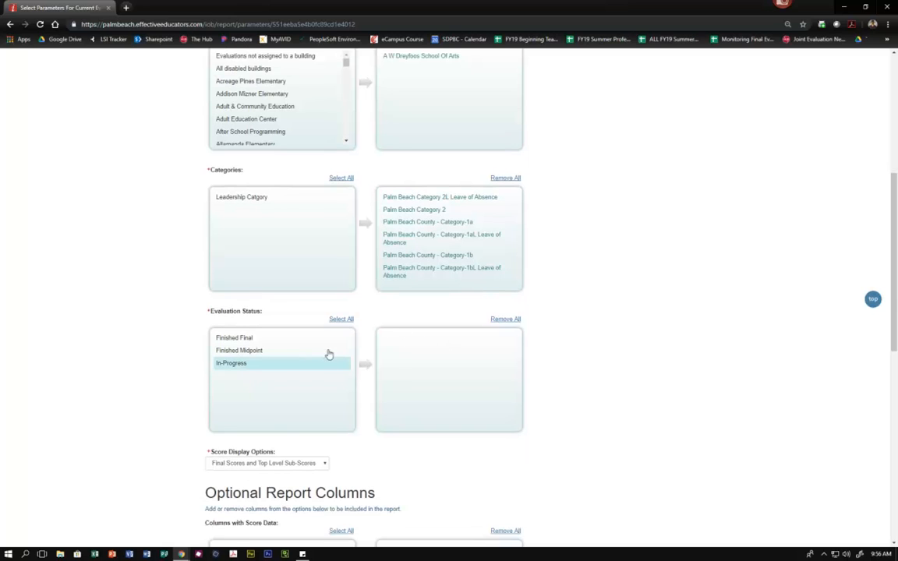
{"action": "scroll", "coordinate": [285, 347], "scroll_direction": "down", "scroll_amount": 2}
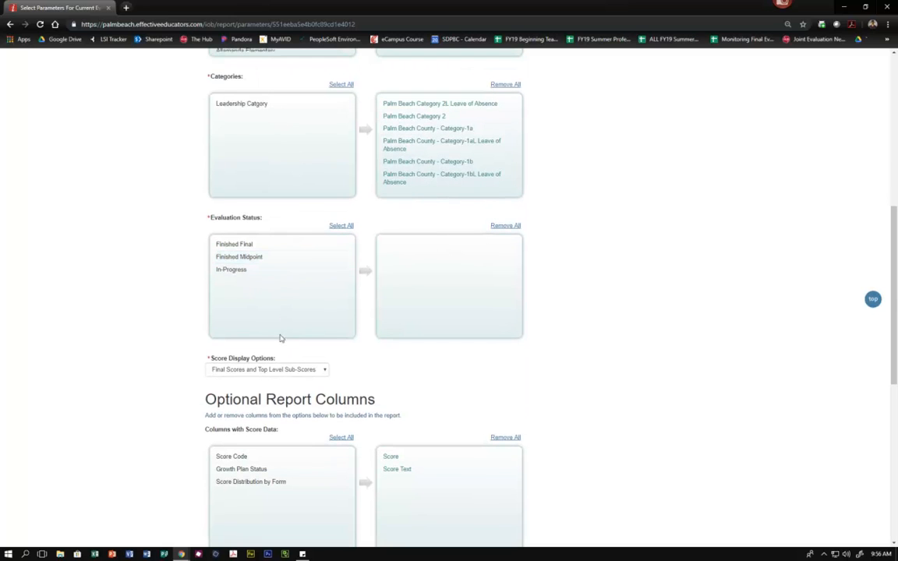
{"action": "left_click", "coordinate": [229, 274]}
{"action": "left_click", "coordinate": [243, 264]}
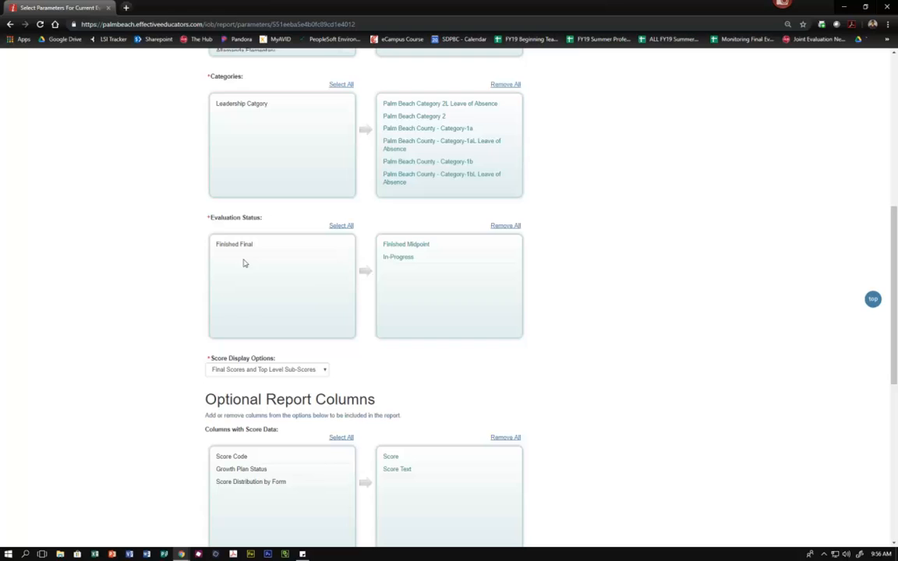
{"action": "left_click", "coordinate": [415, 246]}
{"action": "left_click", "coordinate": [239, 247]}
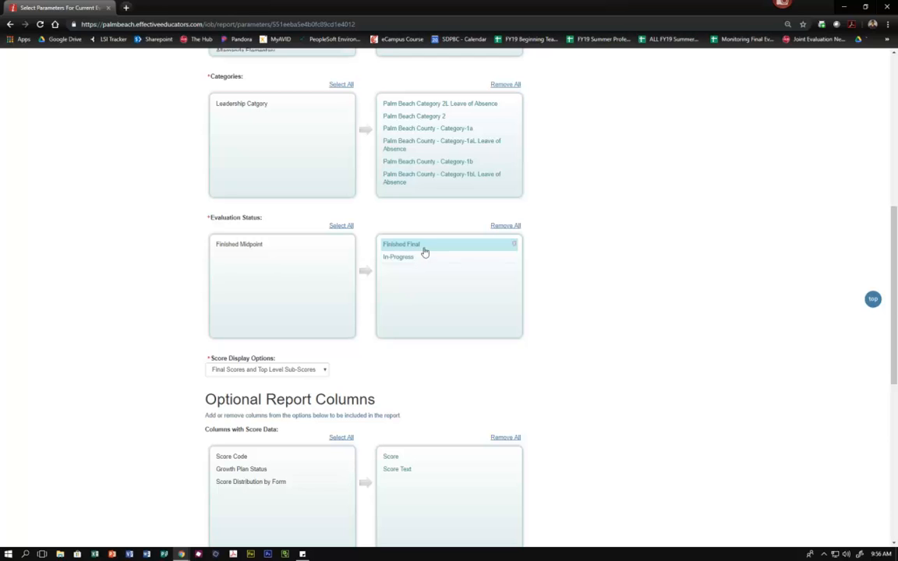
- Remove the Score column from the report's score data columns, keeping Score Text
{"action": "scroll", "coordinate": [547, 250], "scroll_direction": "up", "scroll_amount": 1}
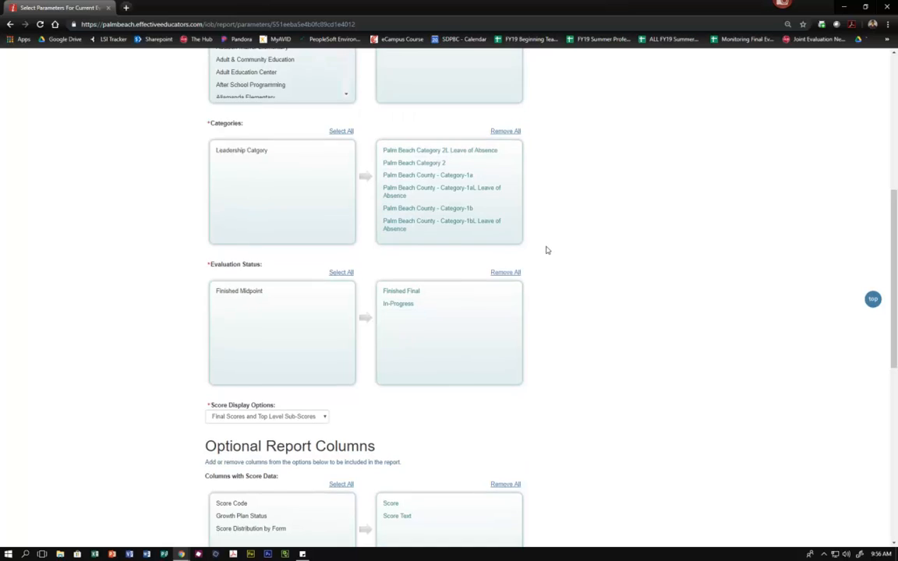
{"action": "scroll", "coordinate": [547, 250], "scroll_direction": "down", "scroll_amount": 3}
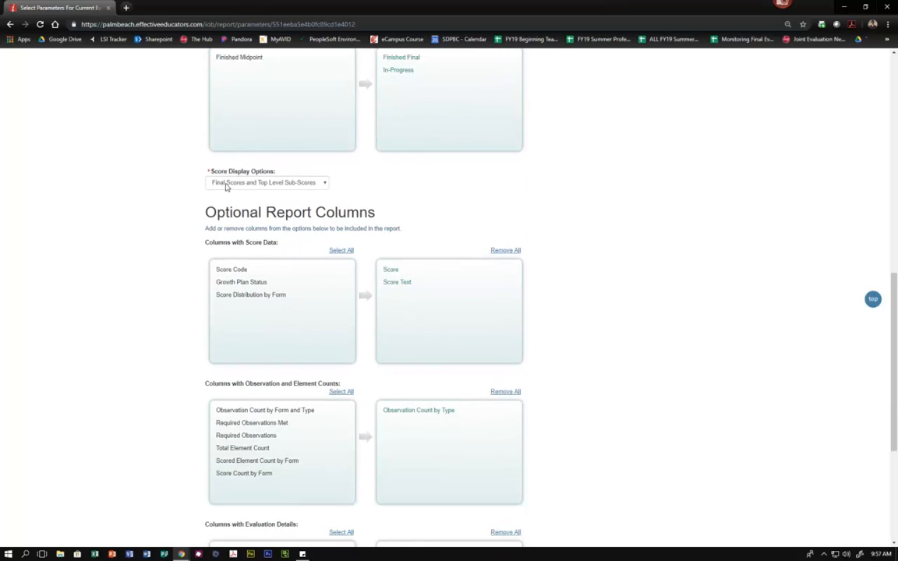
{"action": "scroll", "coordinate": [497, 190], "scroll_direction": "down", "scroll_amount": 1}
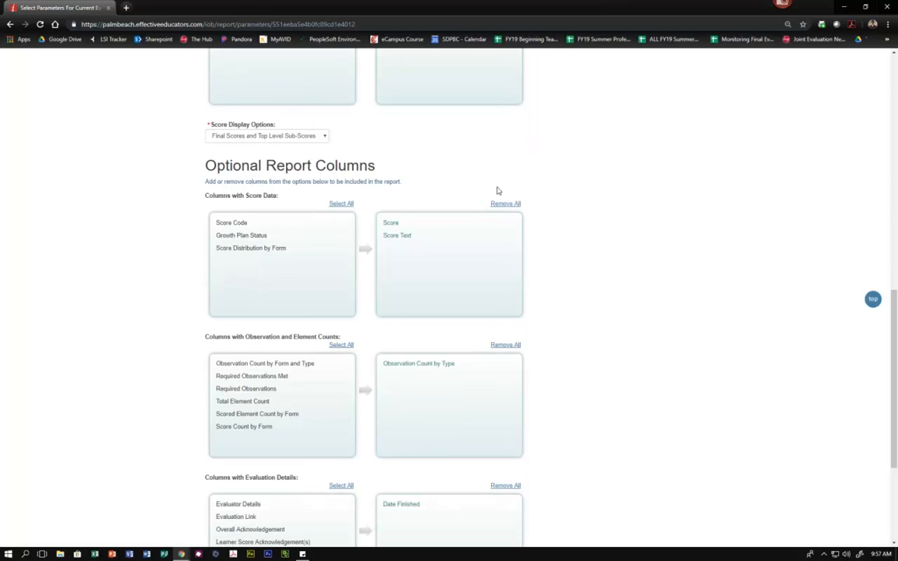
{"action": "scroll", "coordinate": [497, 190], "scroll_direction": "down", "scroll_amount": 1}
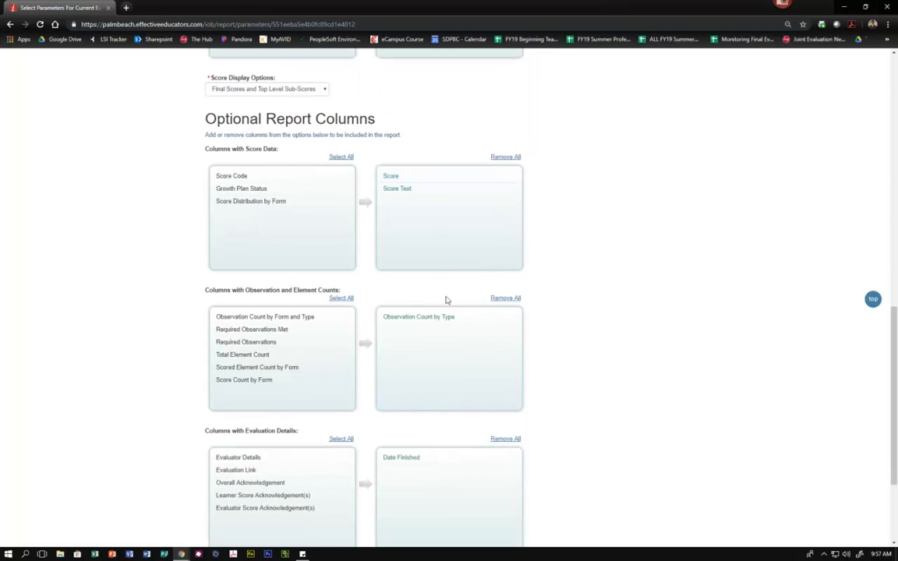
{"action": "left_click", "coordinate": [400, 179]}
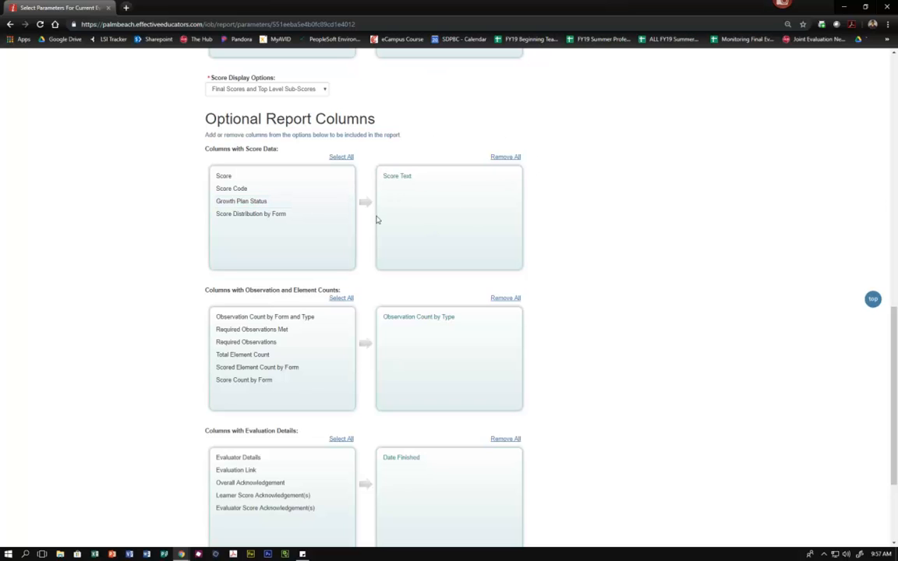
- Remove Date Finished from the evaluation details columns and create the report
{"action": "scroll", "coordinate": [565, 200], "scroll_direction": "down", "scroll_amount": 2}
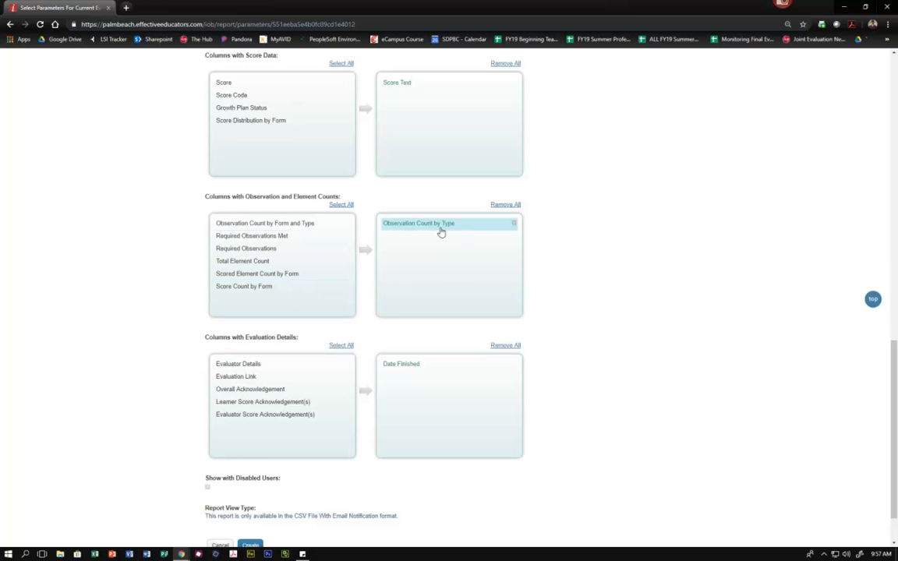
{"action": "scroll", "coordinate": [538, 248], "scroll_direction": "down", "scroll_amount": 2}
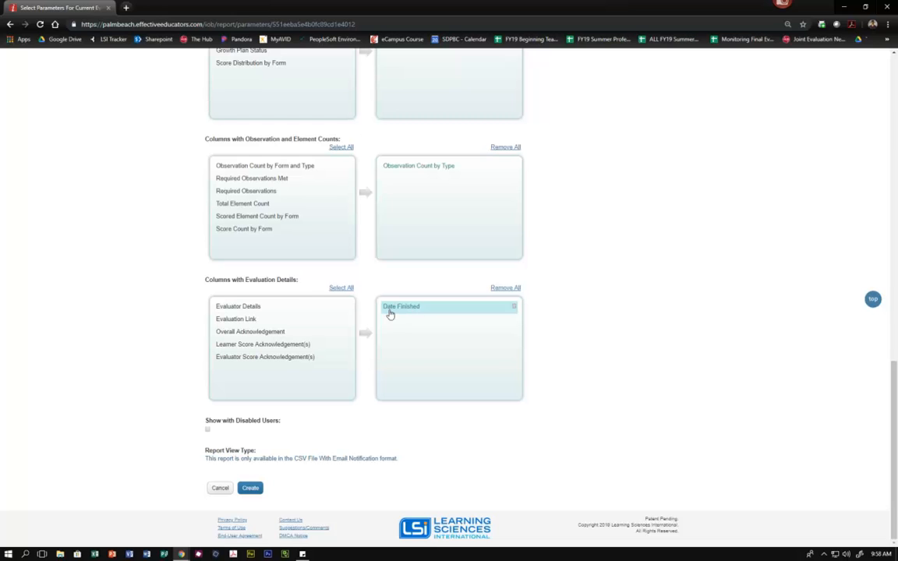
{"action": "left_click", "coordinate": [412, 312]}
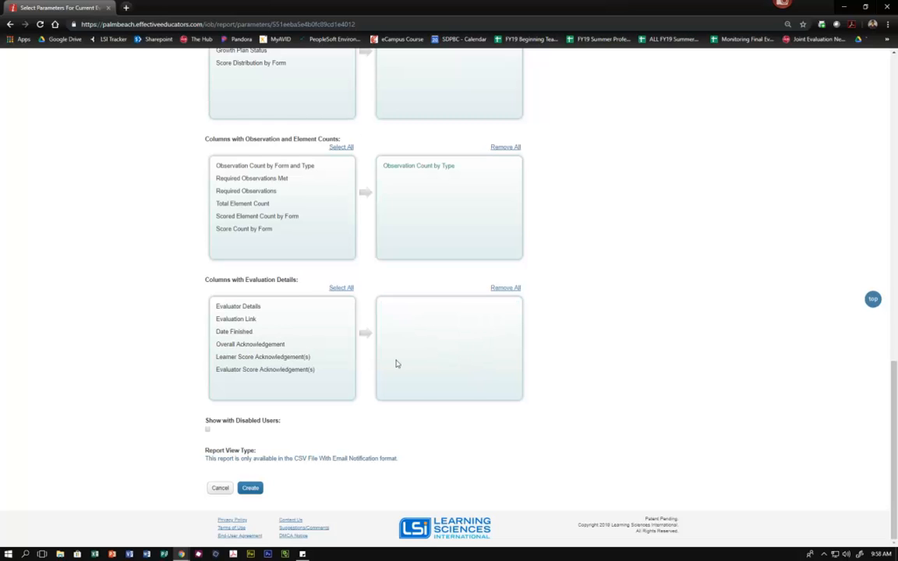
{"action": "left_click", "coordinate": [249, 490]}
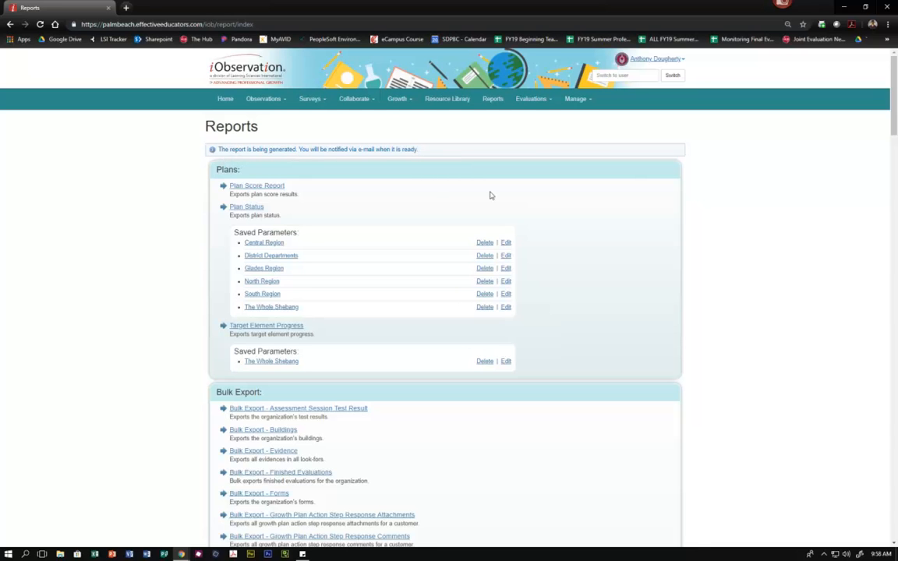
- Check the saved reports listed under Current Evaluation Scores for the newly requested report
{"action": "scroll", "coordinate": [560, 196], "scroll_direction": "down", "scroll_amount": 9}
{"action": "scroll", "coordinate": [560, 196], "scroll_direction": "down", "scroll_amount": 10}
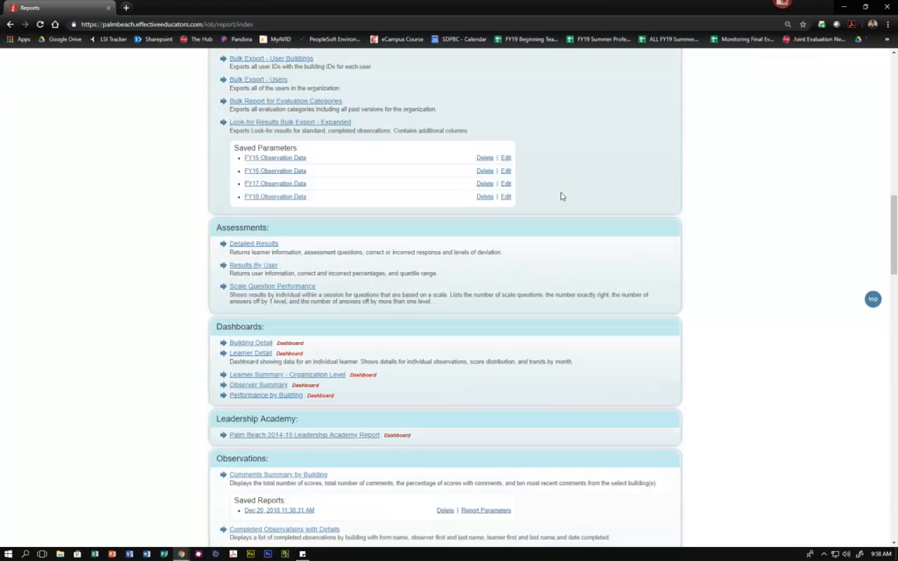
{"action": "scroll", "coordinate": [560, 196], "scroll_direction": "down", "scroll_amount": 11}
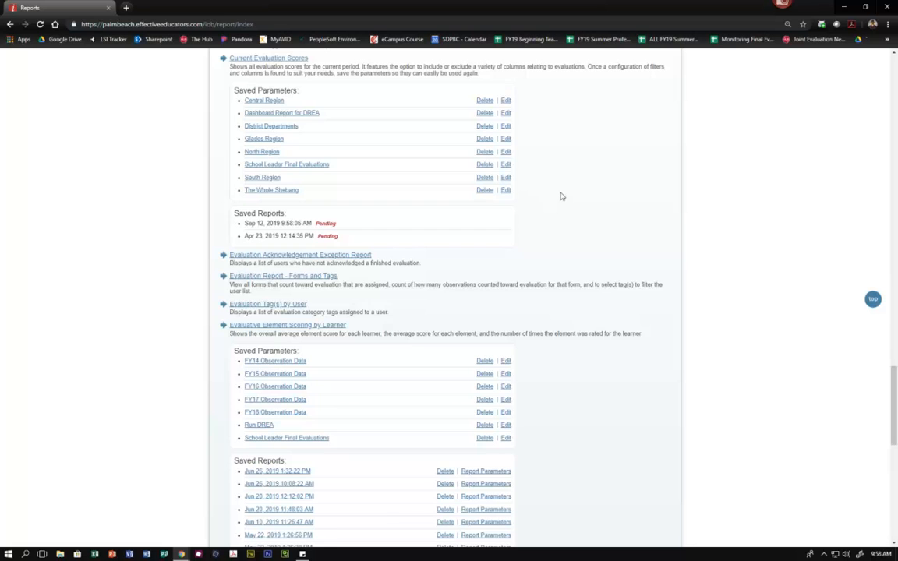
{"action": "scroll", "coordinate": [558, 196], "scroll_direction": "up", "scroll_amount": 1}
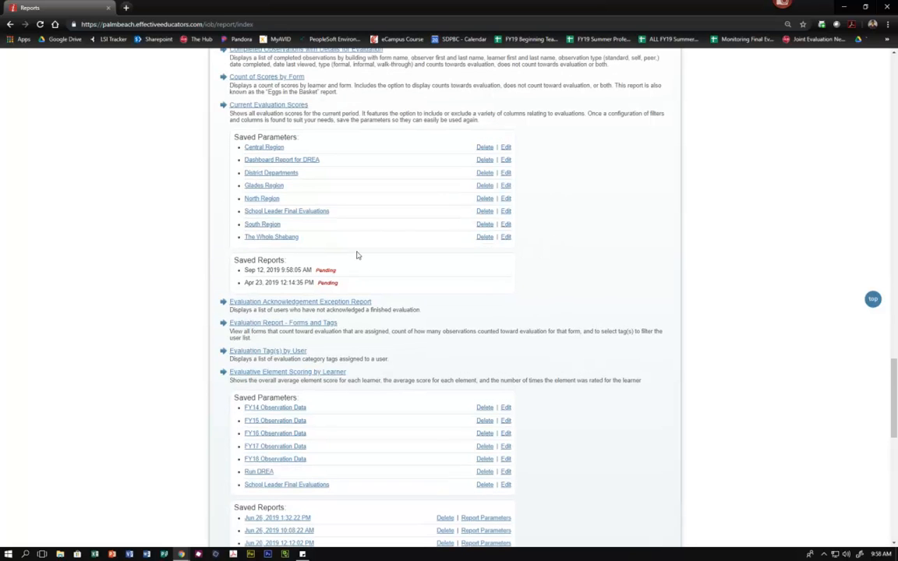
{"action": "scroll", "coordinate": [365, 134], "scroll_direction": "up", "scroll_amount": 2}
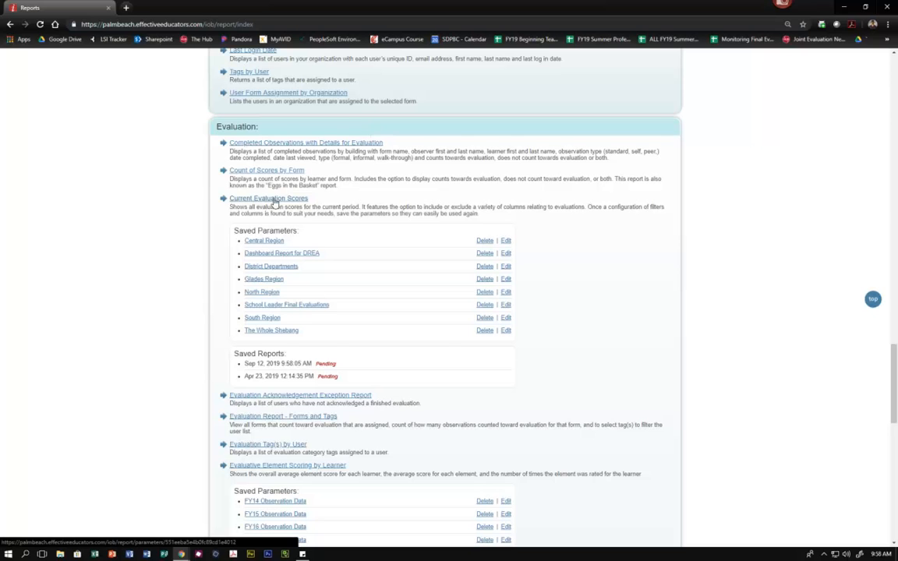